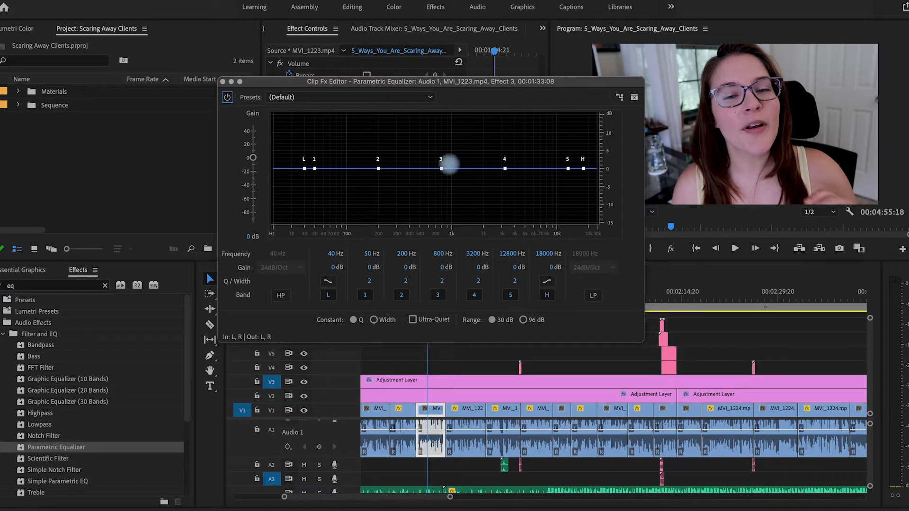
drag(442, 169, 443, 171)
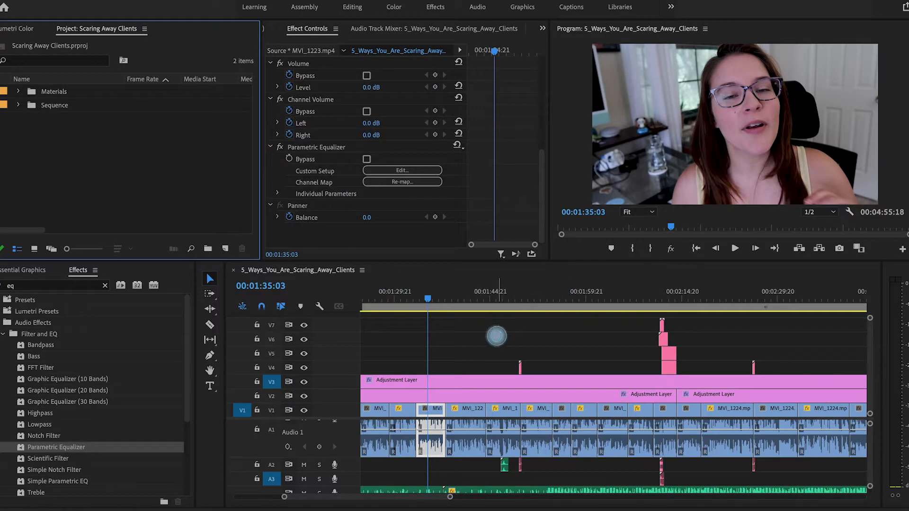
click(497, 336)
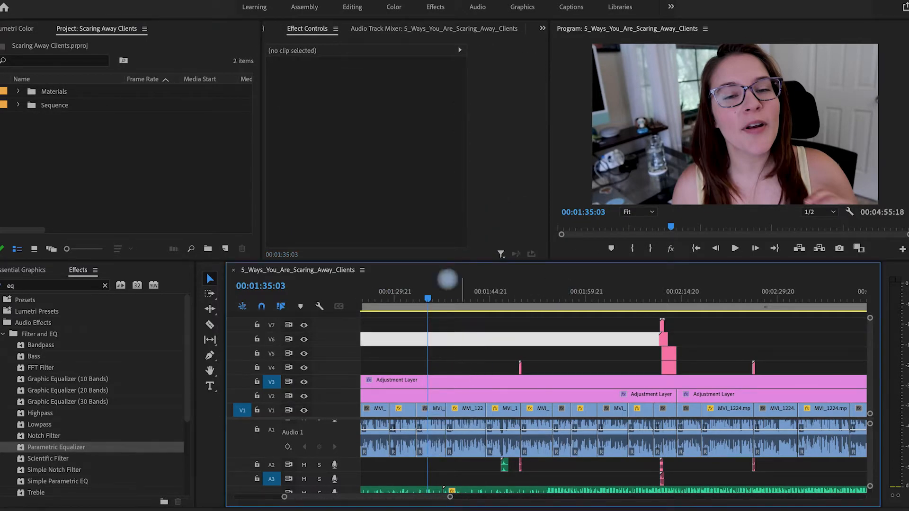
Step: Add a Parametric Equalizer to the first effect slot of the Audio 1 track in the Audio Track Mixer
click(379, 25)
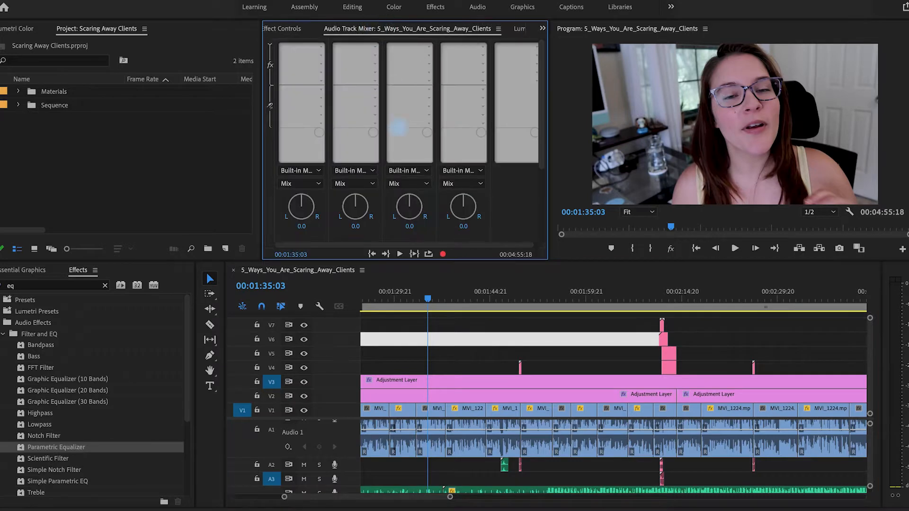
click(322, 47)
click(323, 47)
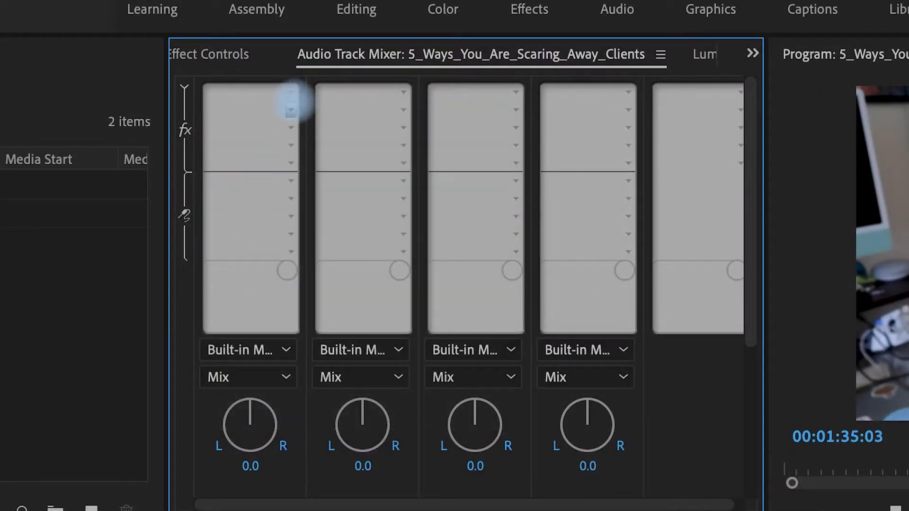
click(290, 92)
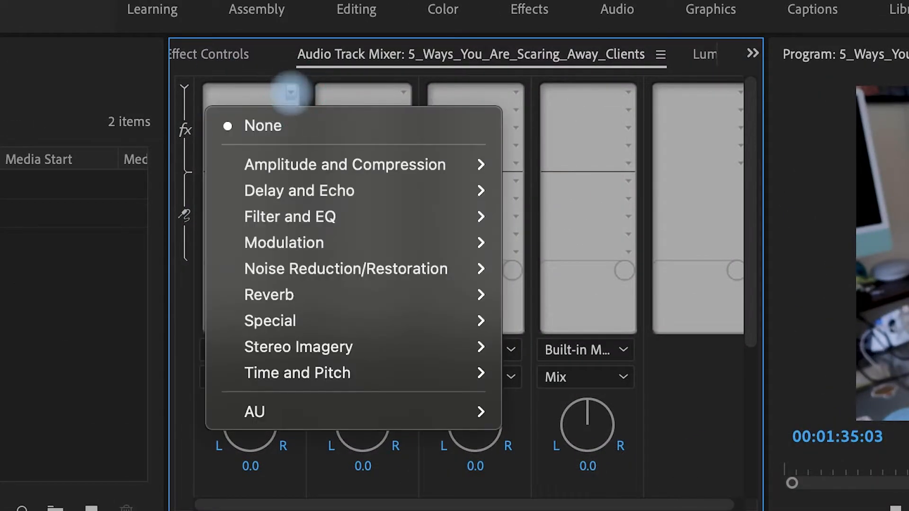
mouse_move(335, 214)
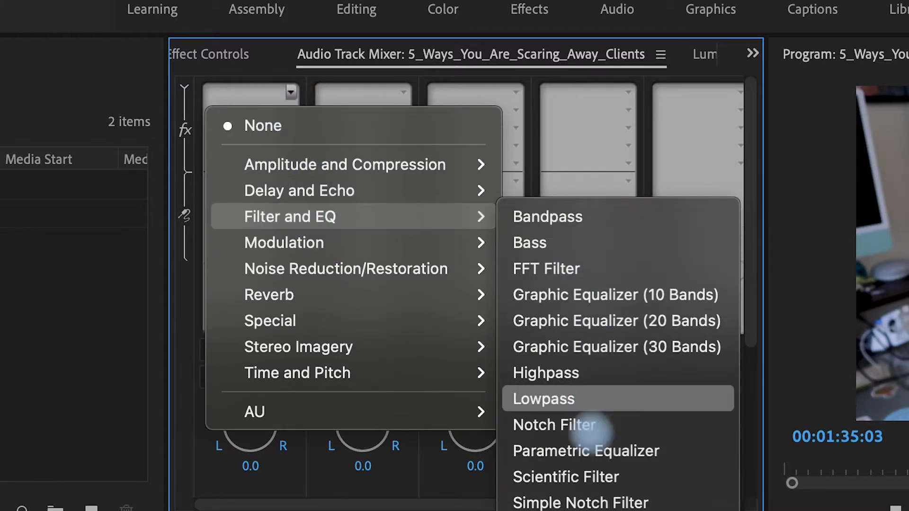
click(586, 450)
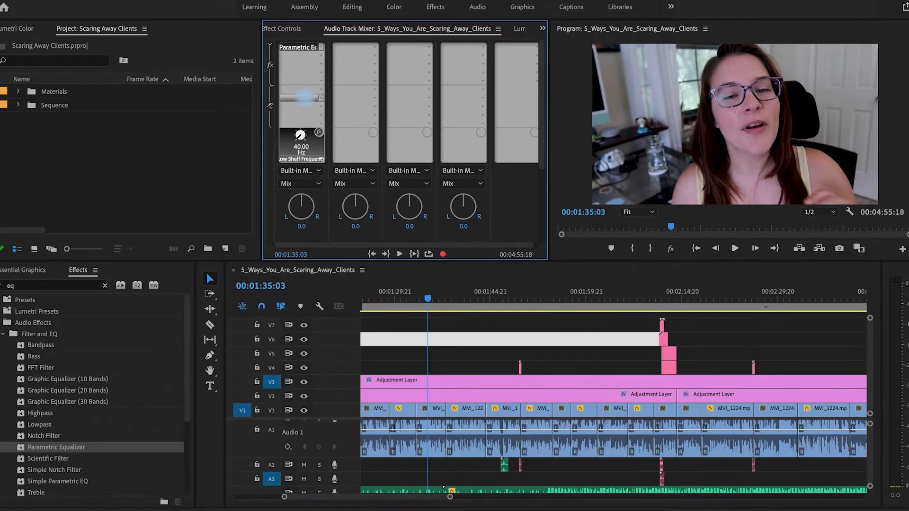
Step: Examine the dialogue, sound effect and music clips on the sequence's audio tracks
scroll(254, 457, up, 1)
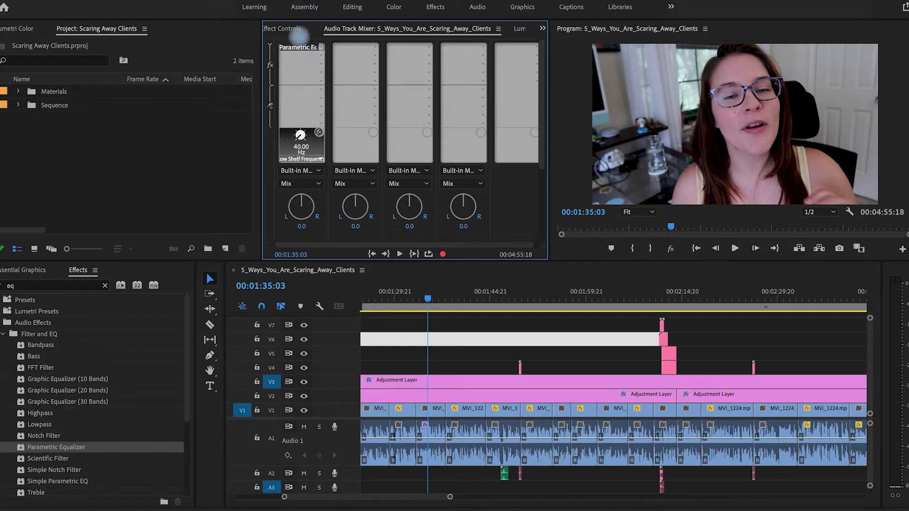
scroll(467, 394, up, 1)
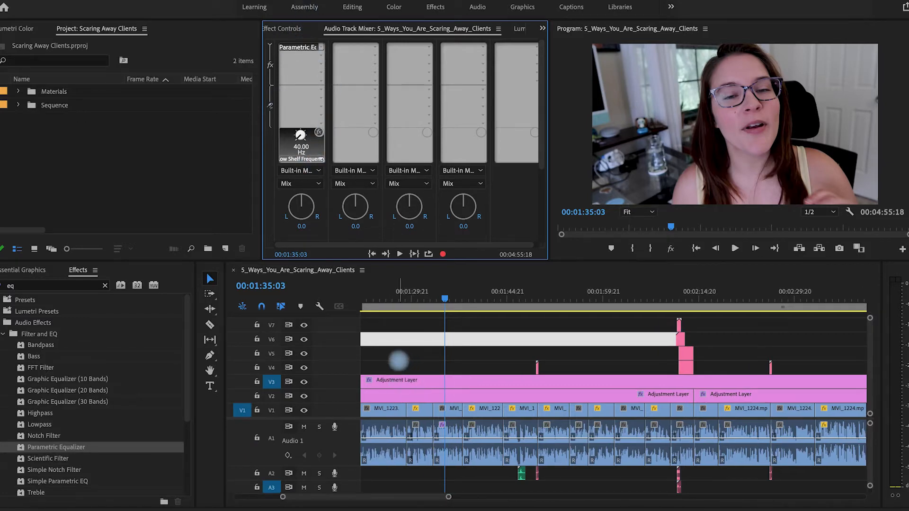
scroll(481, 443, down, 2)
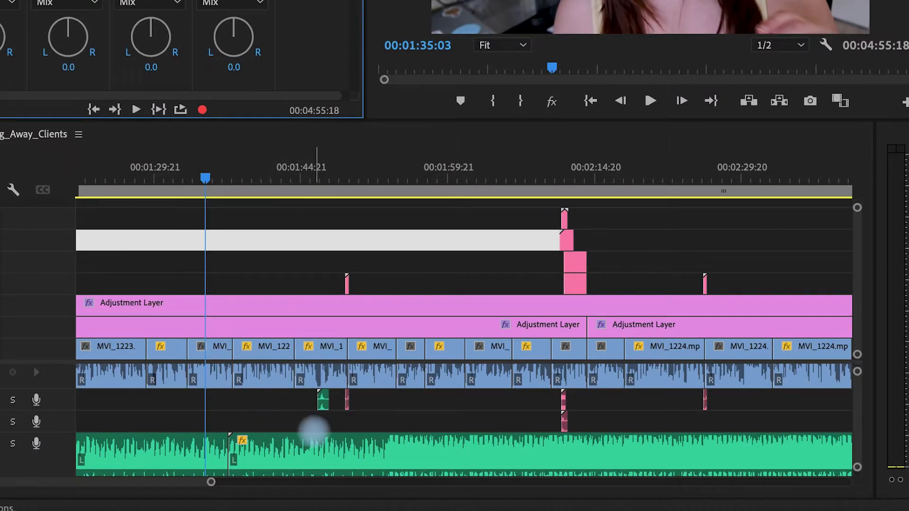
scroll(314, 430, down, 4)
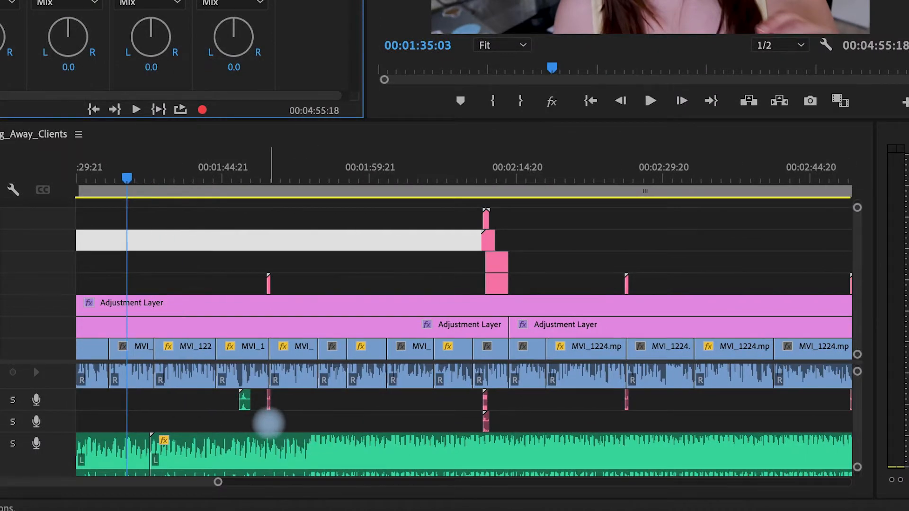
scroll(284, 426, up, 10)
scroll(236, 441, down, 2)
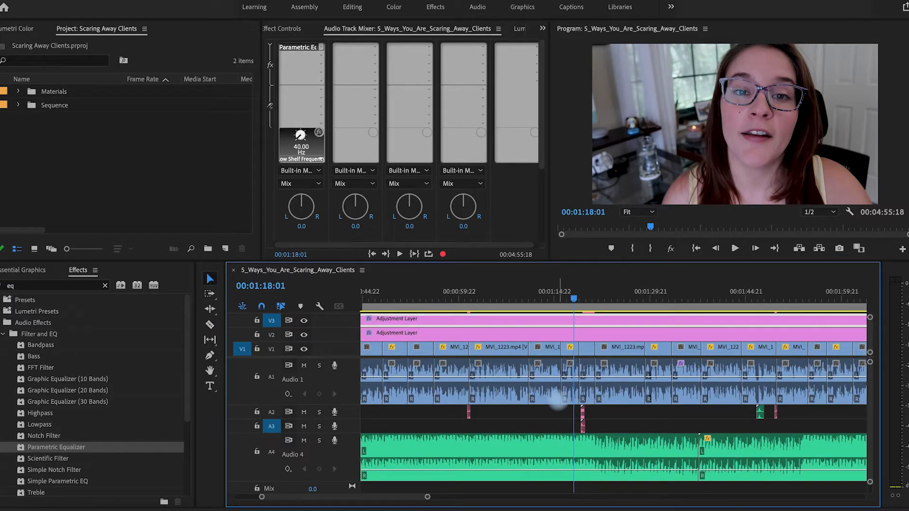
scroll(563, 410, down, 1)
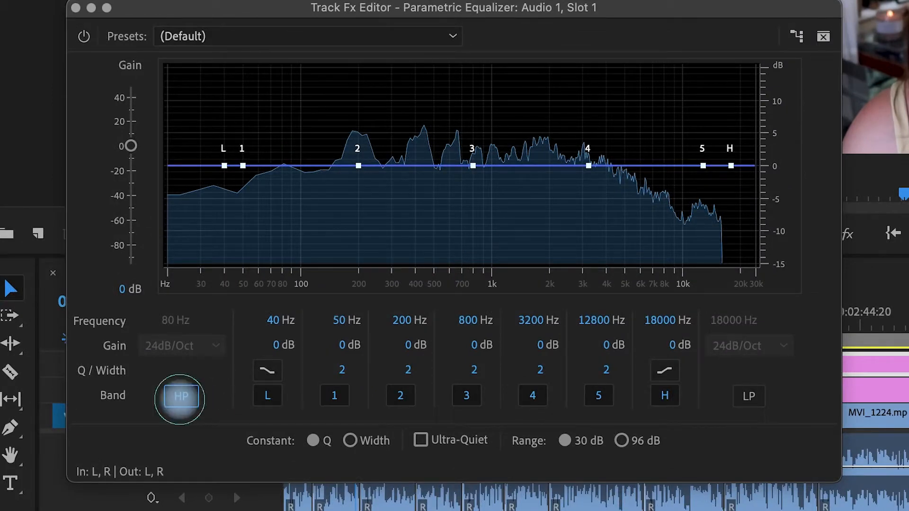
Step: Enable the high-pass and low-pass bands in Audio 1's Parametric Equalizer and set the low-pass frequency to 12000 Hz
click(181, 397)
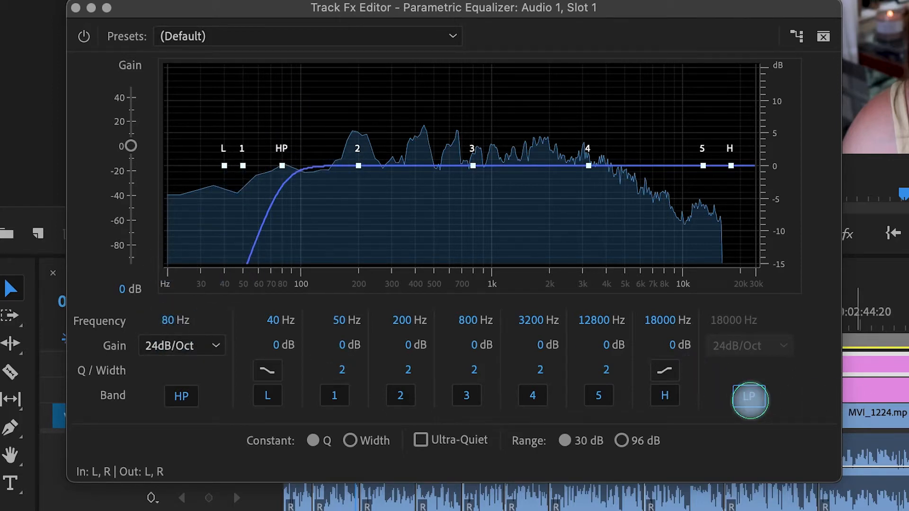
click(748, 398)
click(725, 321)
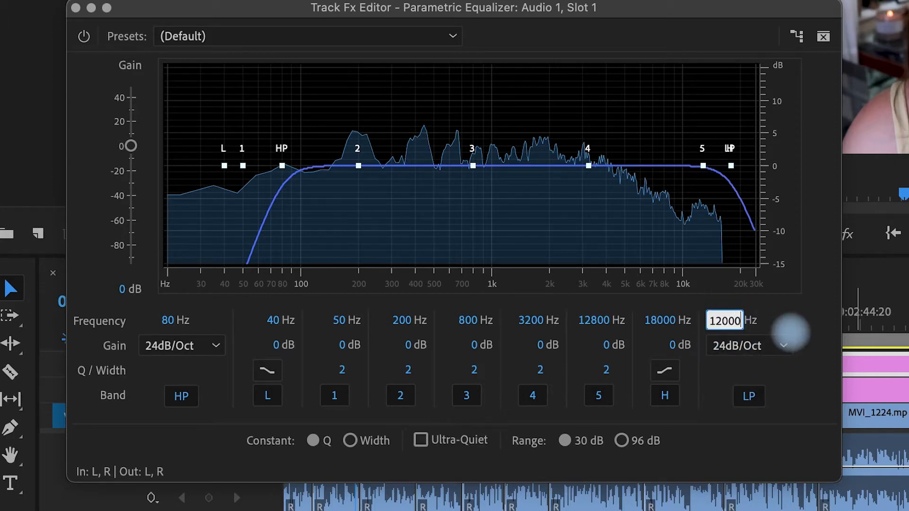
text(12000)
key(Return)
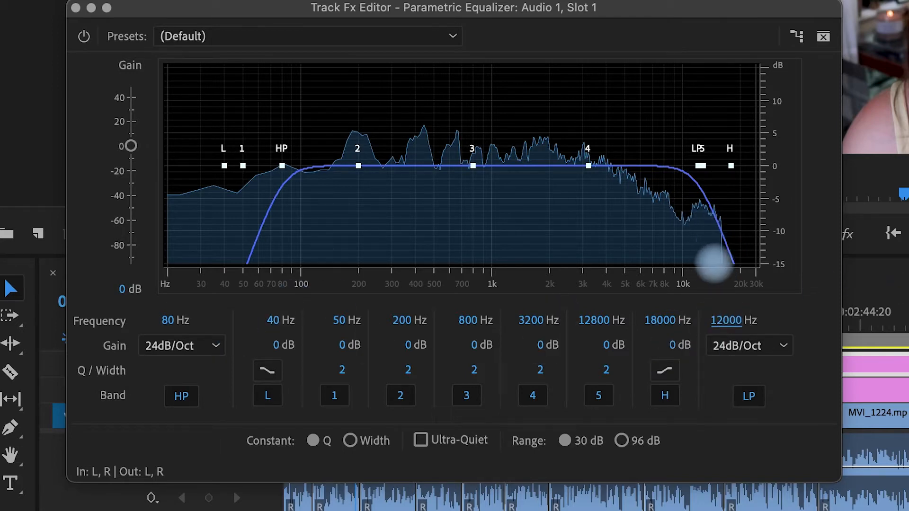
Step: Set the equalizer's high-pass frequency to 90 Hz and its low-pass frequency to 11000 Hz
click(170, 320)
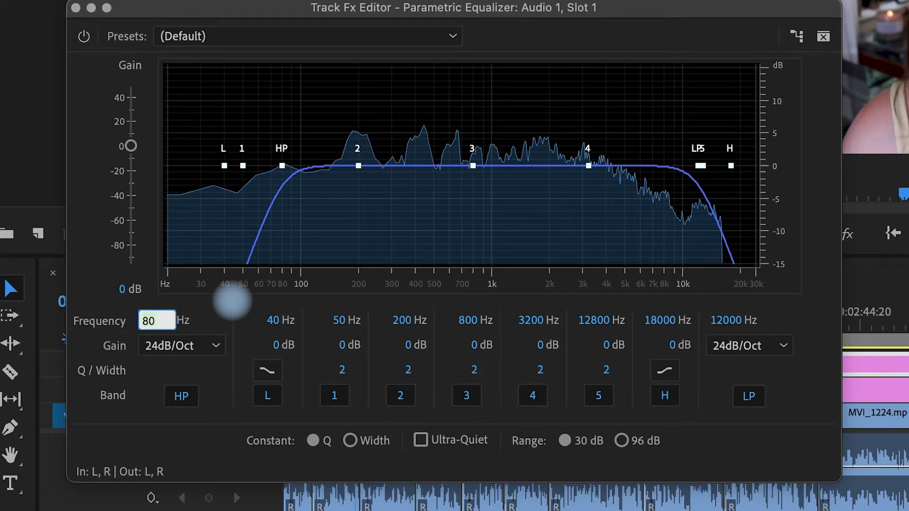
text(90)
key(Return)
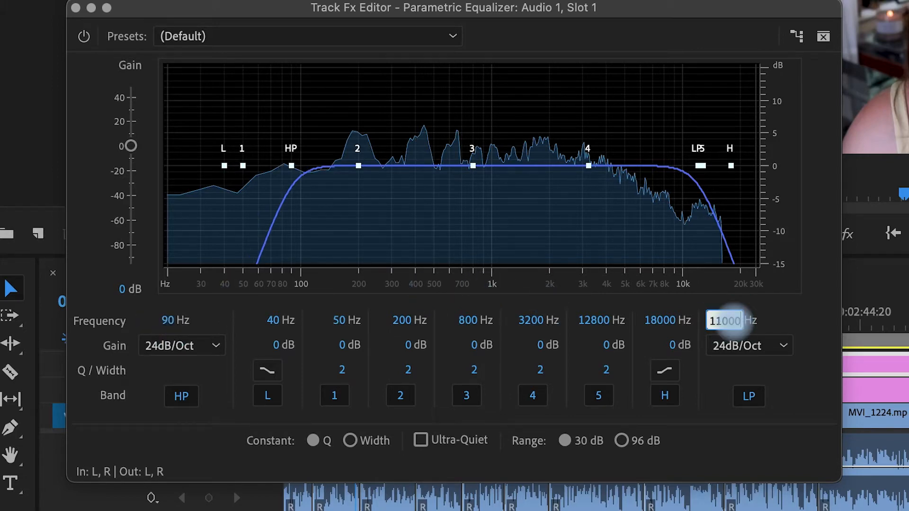
key(Return)
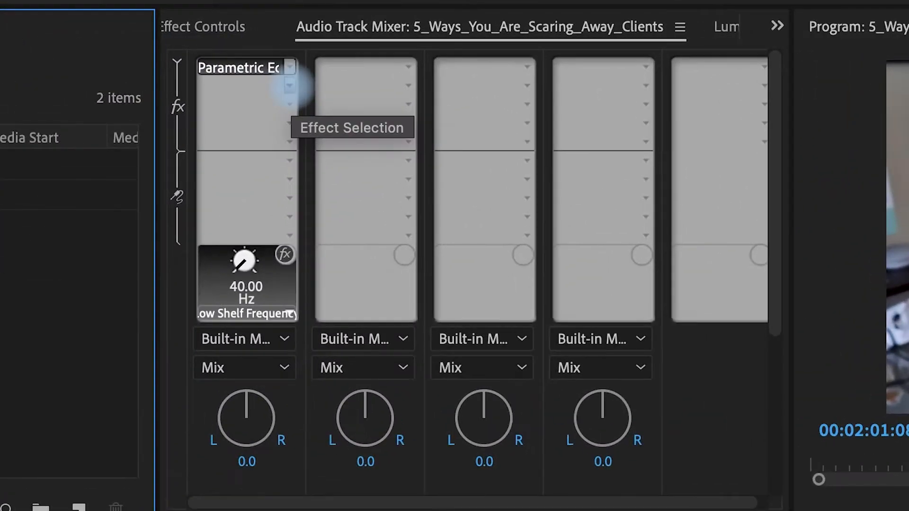
Step: Add DeNoise to Audio 1's second effect slot and play the sequence with the effect's editor open
click(290, 86)
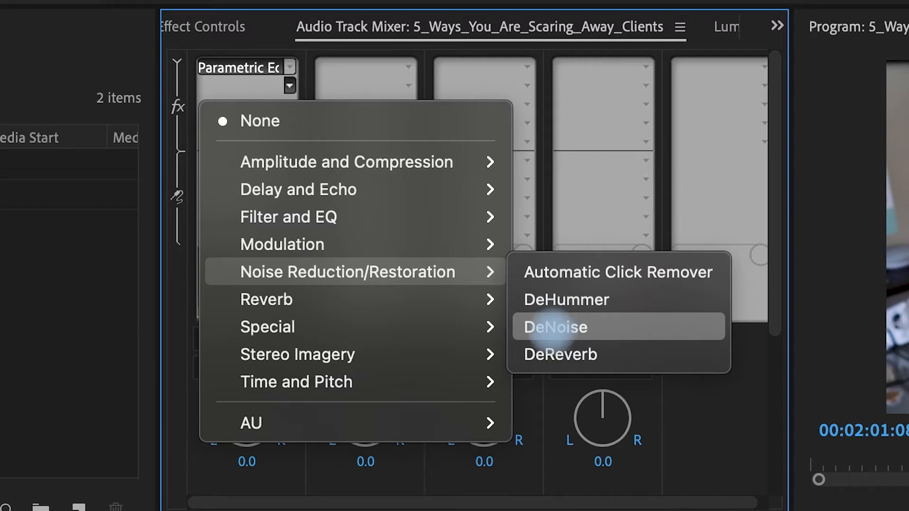
click(580, 328)
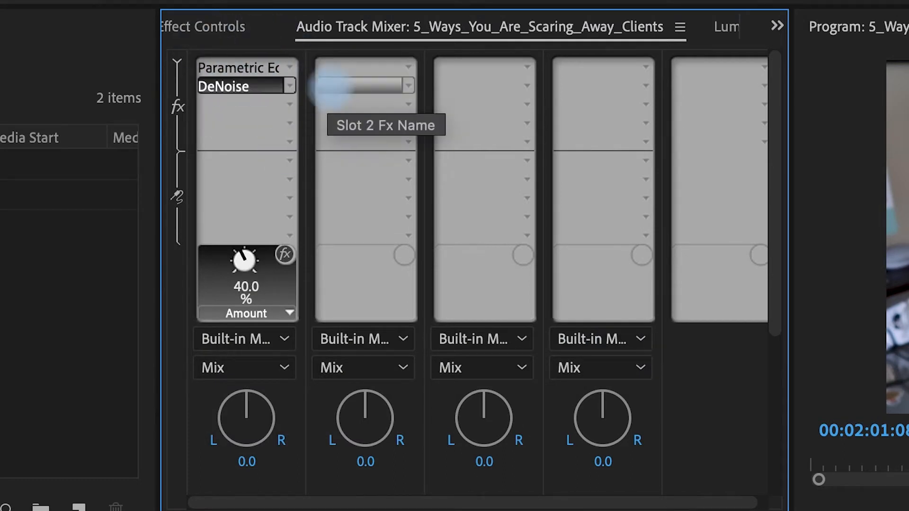
double_click(239, 87)
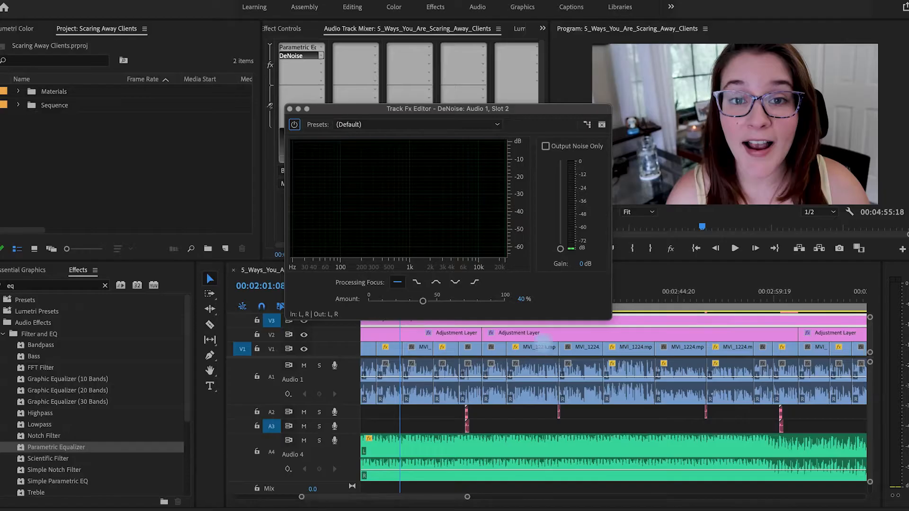
key(space)
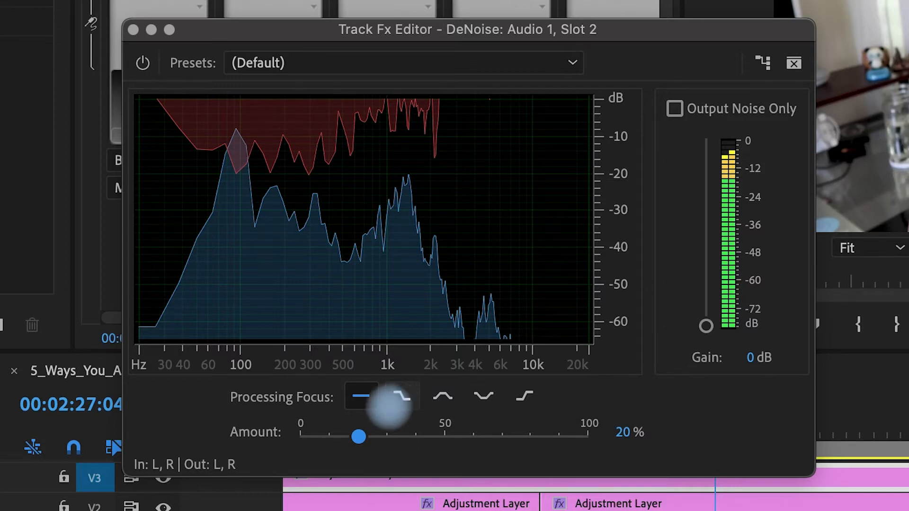
Step: Try the DeNoise processing focus on lower frequencies, and switch it to higher frequencies
click(403, 401)
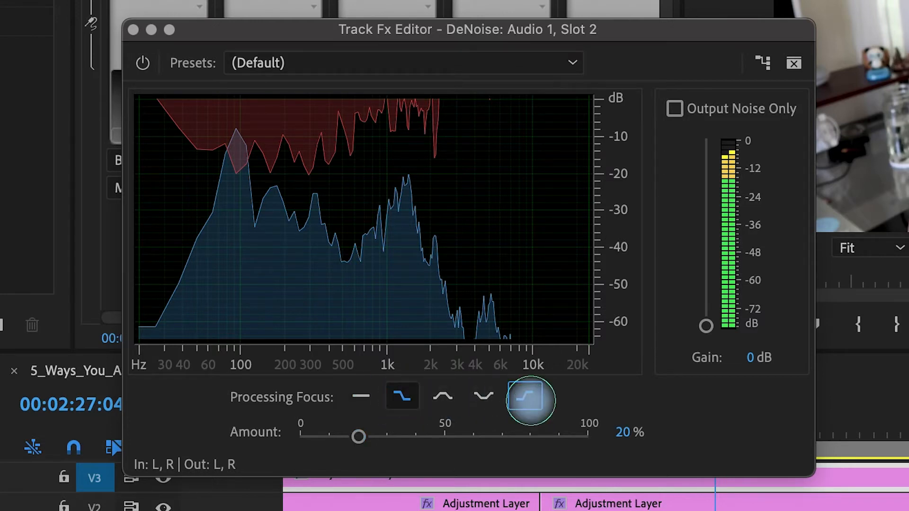
click(529, 400)
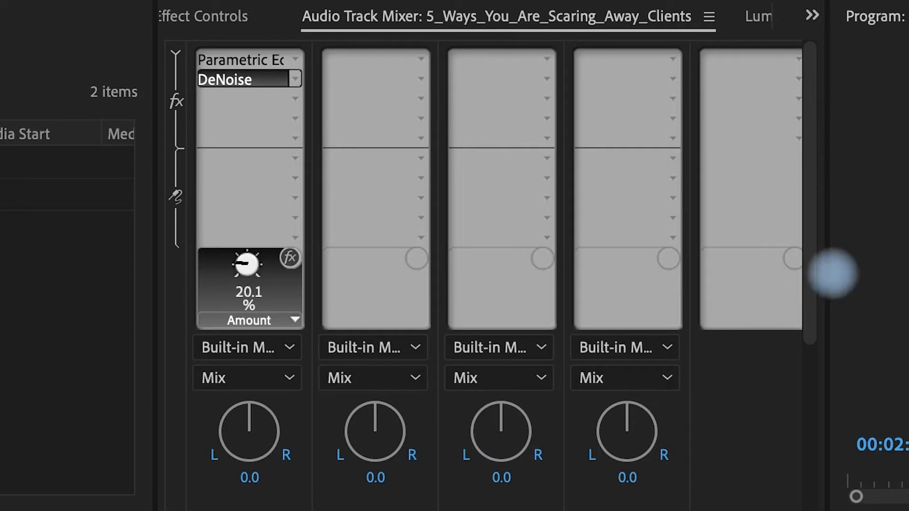
Step: Add DeReverb to Audio 1's third effect slot and set its amount to 11%
click(295, 99)
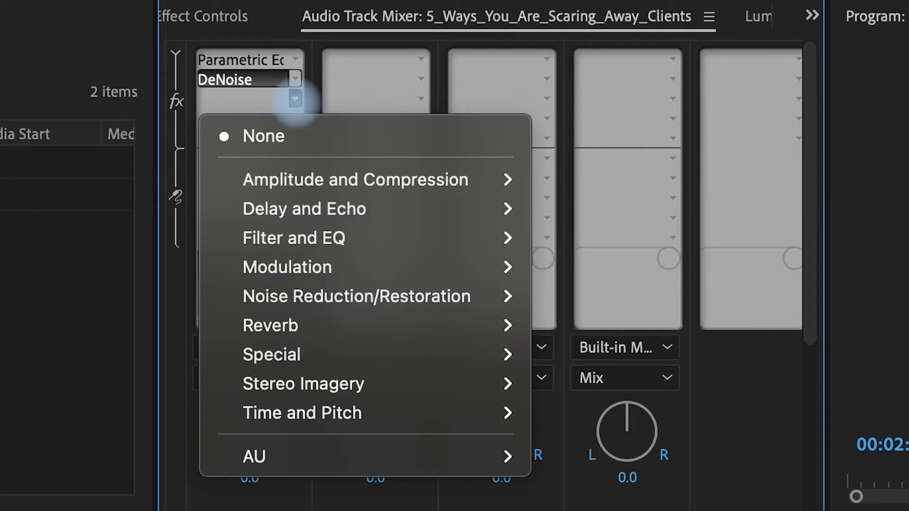
mouse_move(229, 295)
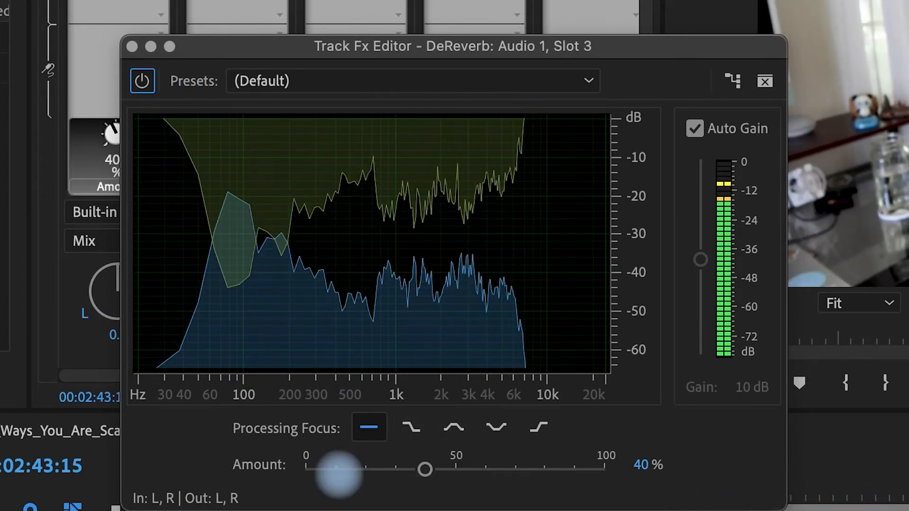
click(339, 469)
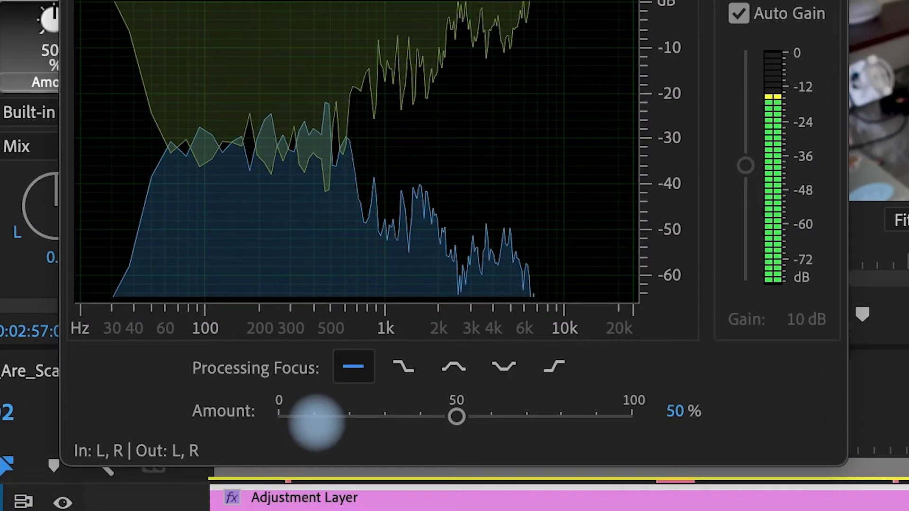
click(338, 470)
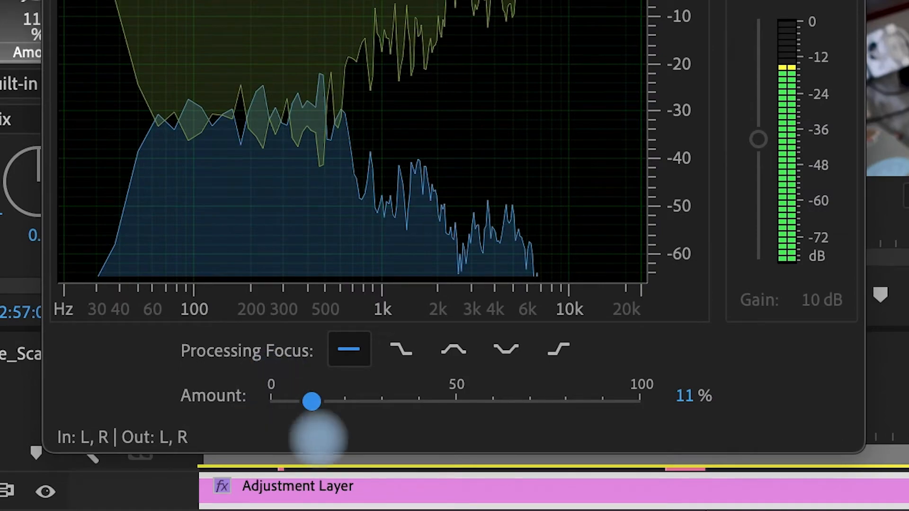
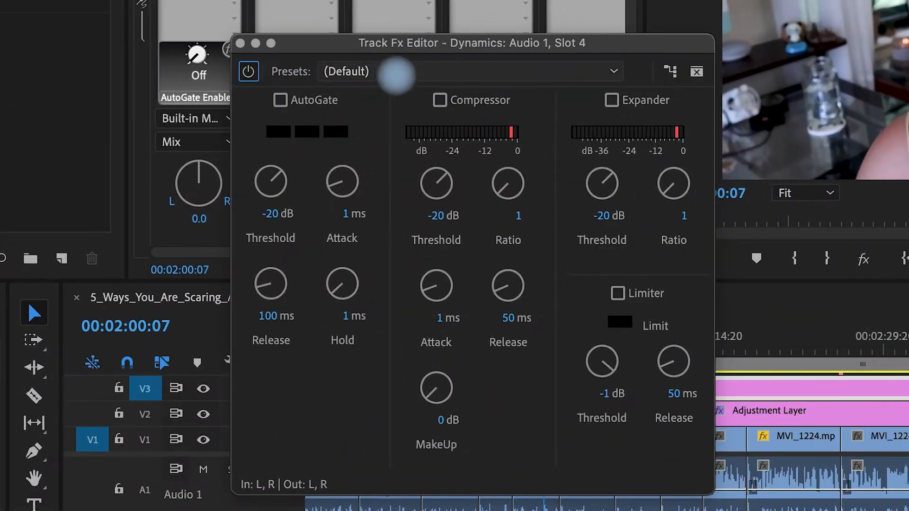
Step: Apply the Soft Compression preset to the Dynamics effect in Audio 1's fourth slot
click(454, 72)
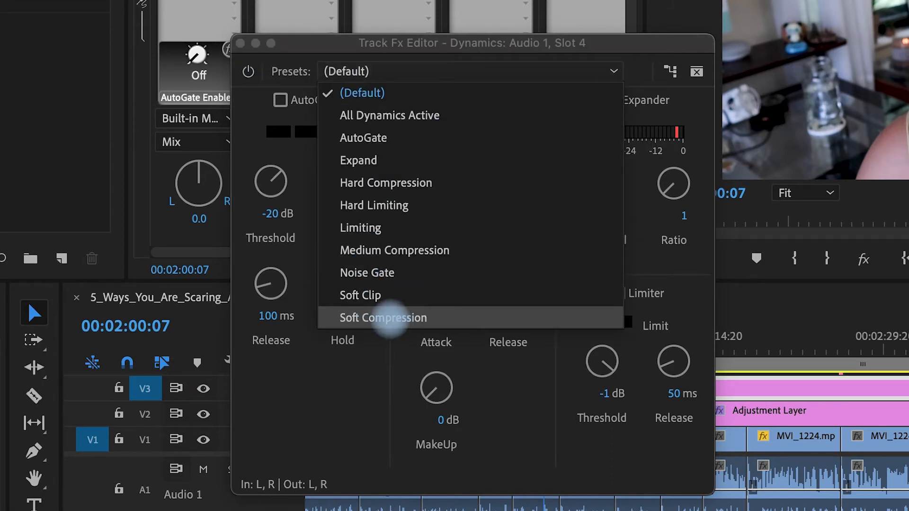
click(396, 317)
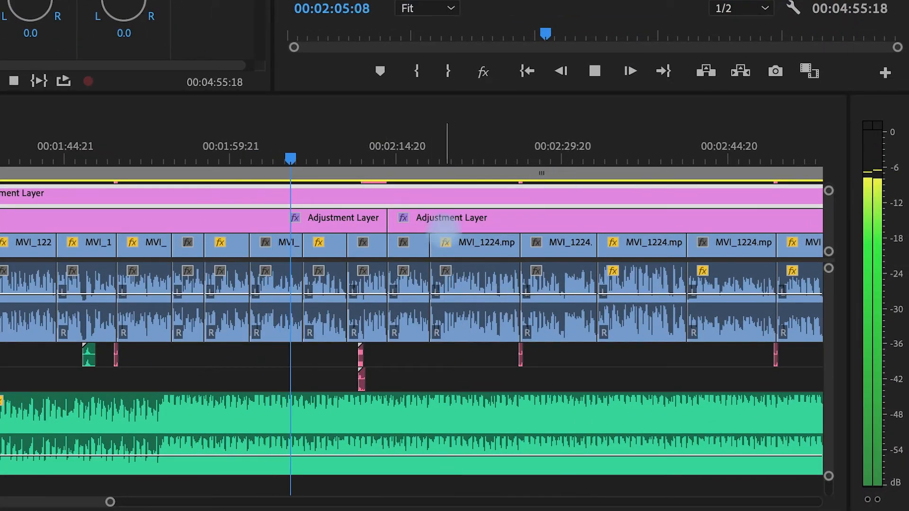
Step: Review the full length of the sequence's tracks in the timeline while the processed audio plays
key(minus)
key(minus)
key(minus)
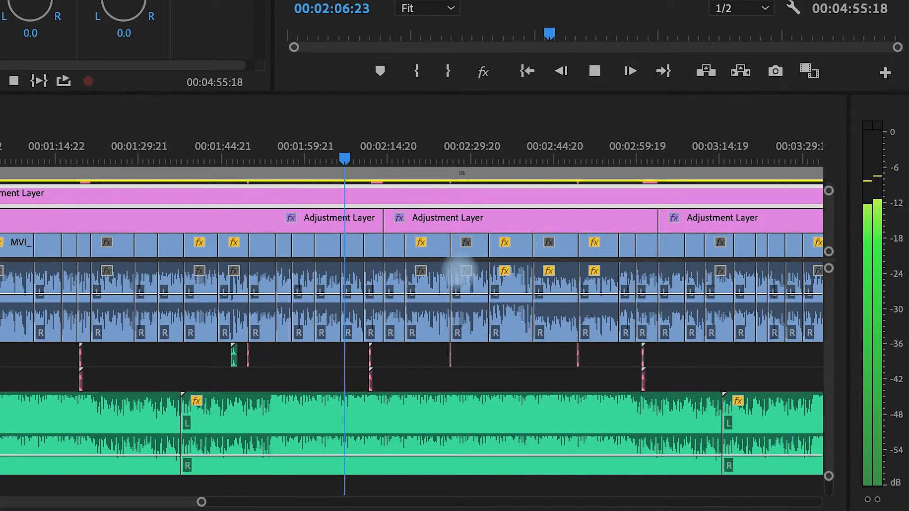
key(equal)
key(equal)
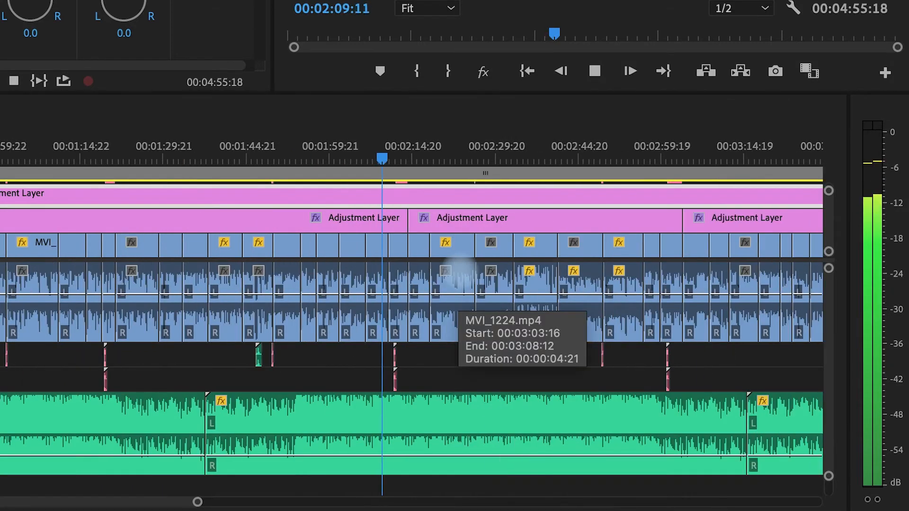
key(minus)
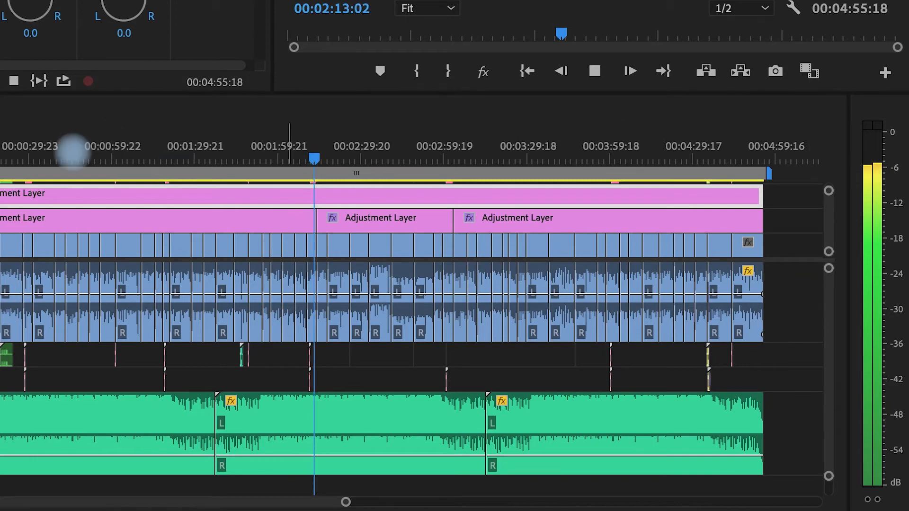
Step: Stop playback near 00:00:50 and adjust the gain of all dialogue clips on Audio 1 by 3 dB
click(85, 154)
key(space)
key(minus)
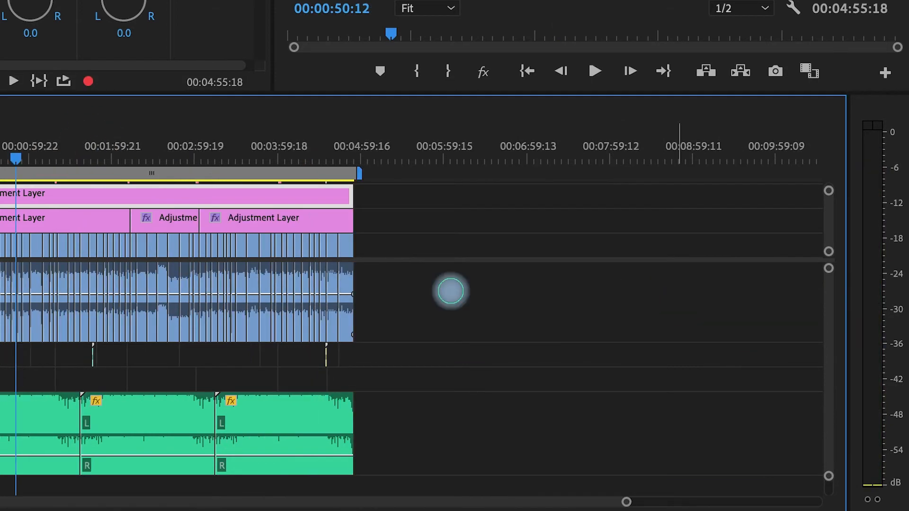
drag(450, 291, 169, 416)
key(g)
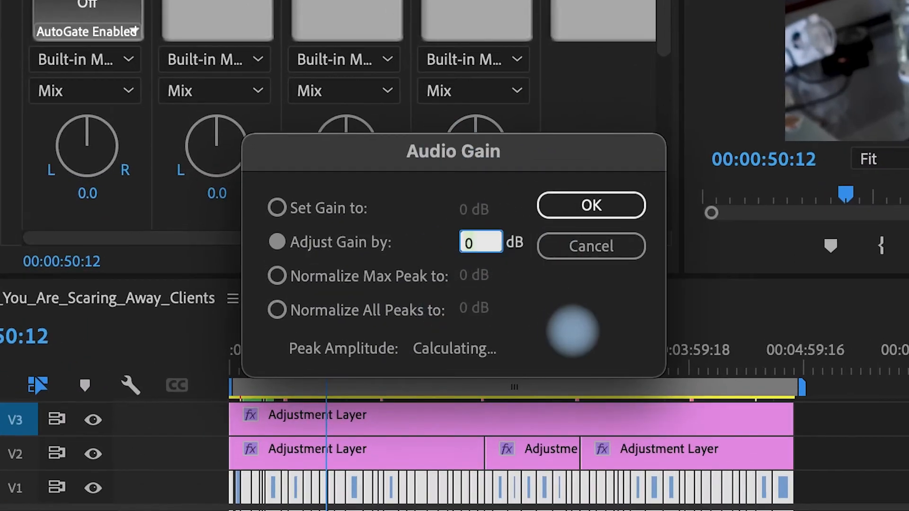
text(3)
click(610, 207)
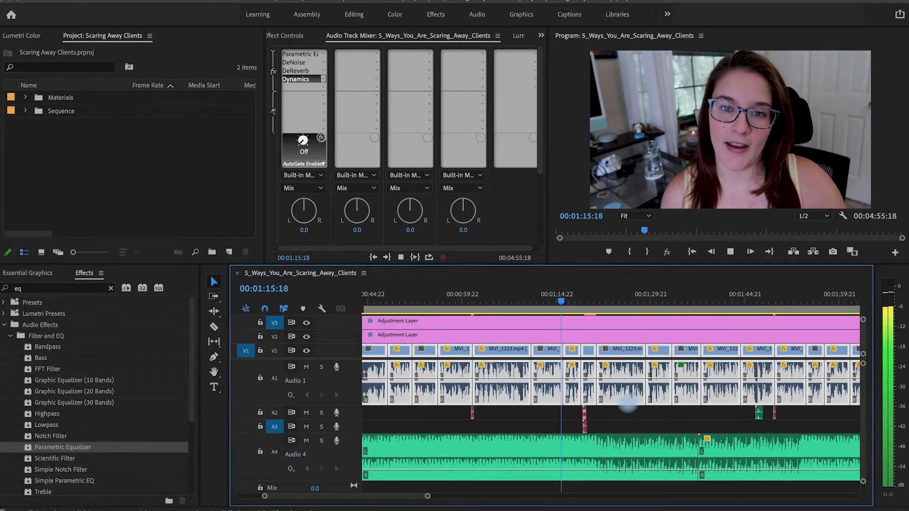
Step: Check the boosted dialogue during playback and examine the sound-effect clips on the tracks beneath it around 00:01:19
key(minus)
key(equal)
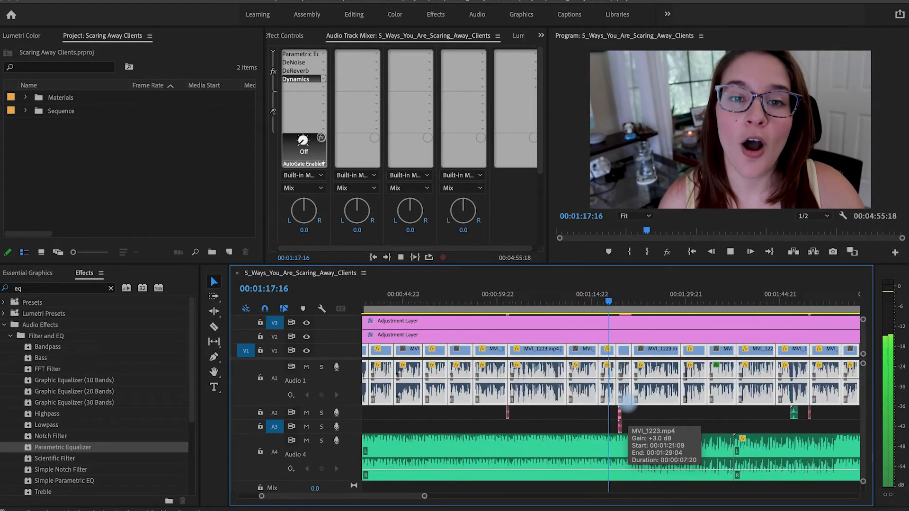
key(equal)
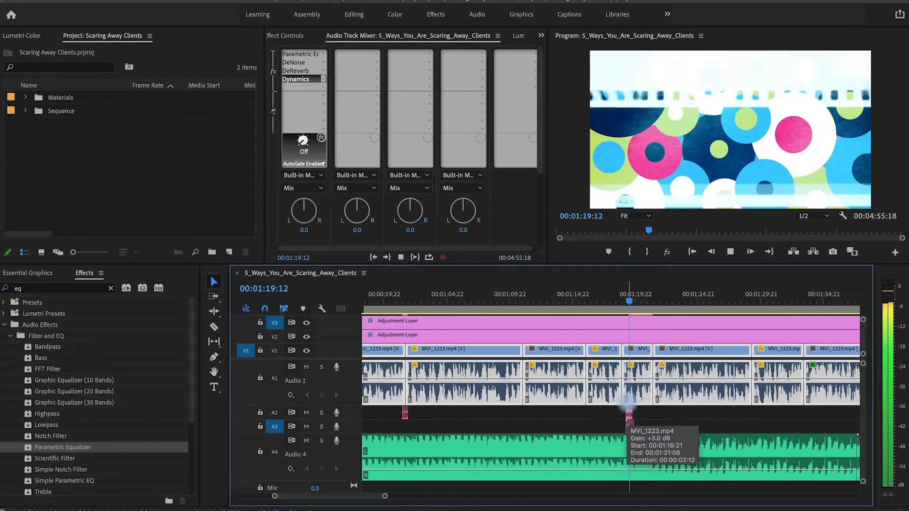
key(minus)
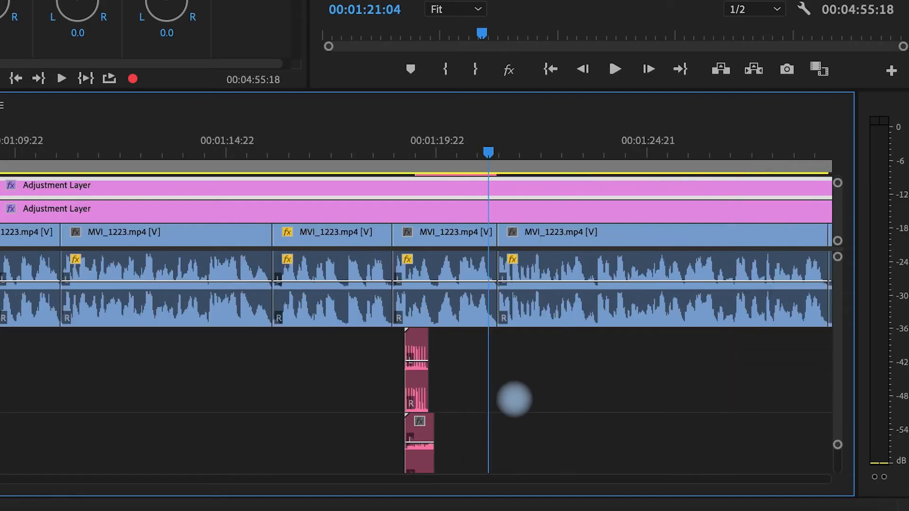
key(minus)
scroll(479, 409, down, 3)
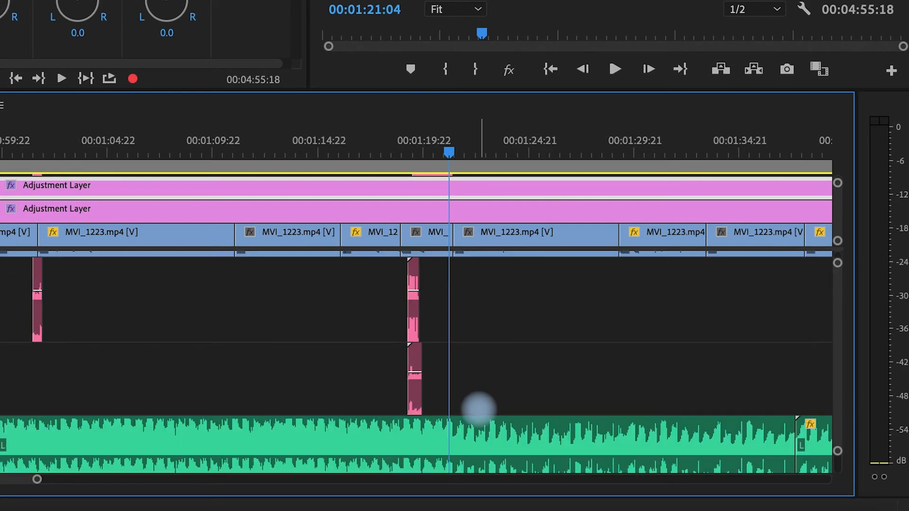
key(equal)
key(equal)
key(minus)
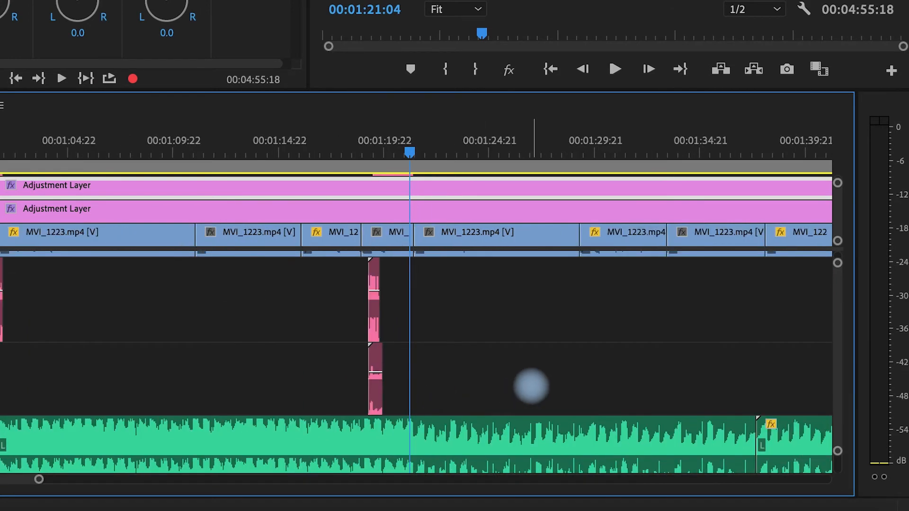
scroll(512, 383, down, 5)
scroll(511, 384, up, 5)
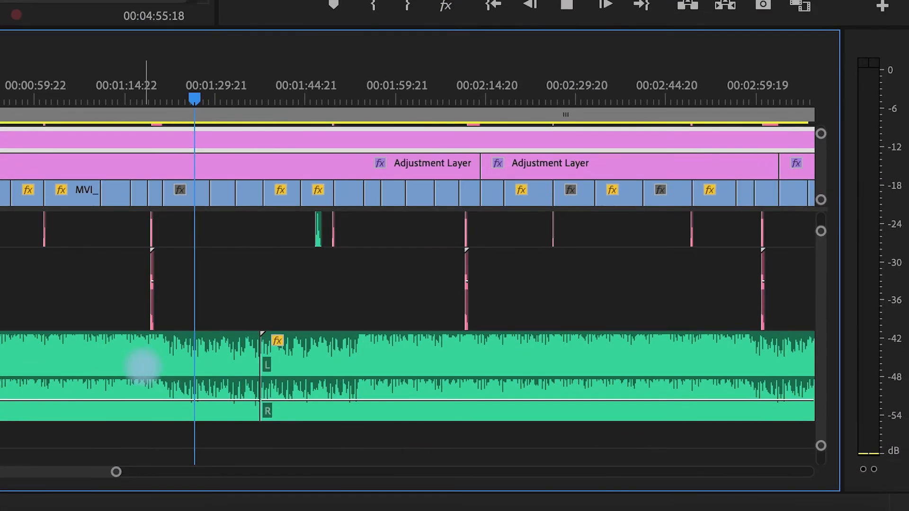
Step: Examine the Audio 4 music waveform around 00:01:30 at different zoom levels, together with the tracks above it, during playback
key(equal)
key(equal)
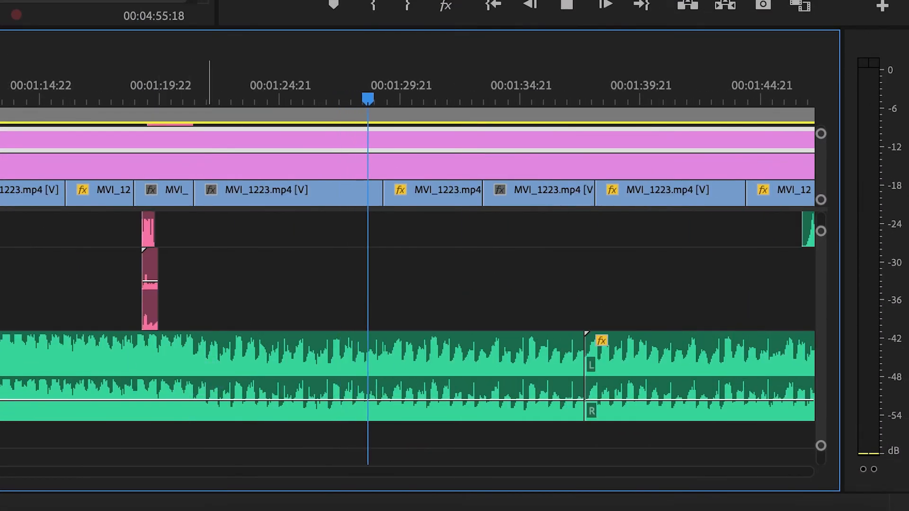
scroll(160, 379, down, 3)
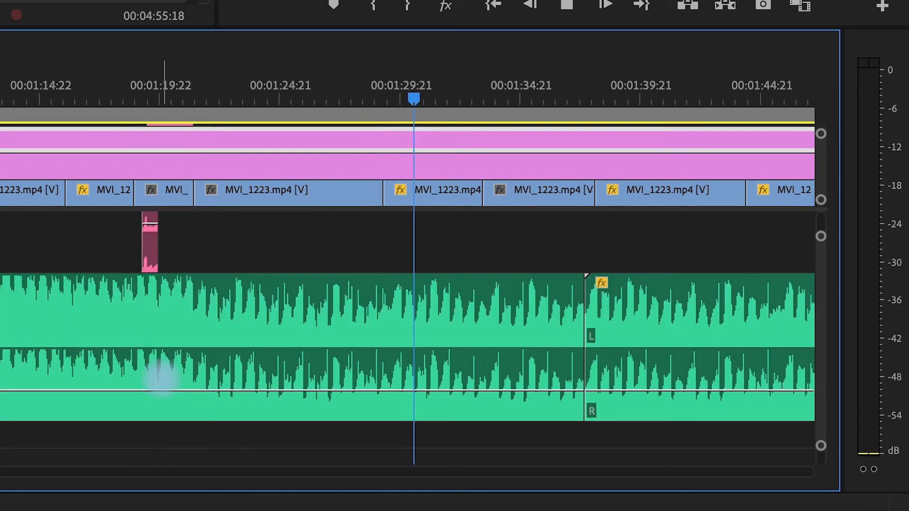
key(minus)
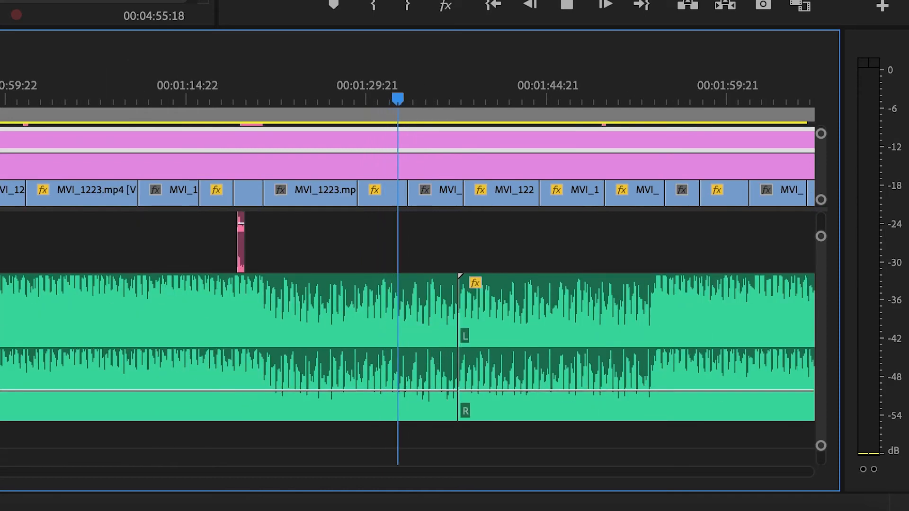
scroll(67, 368, up, 4)
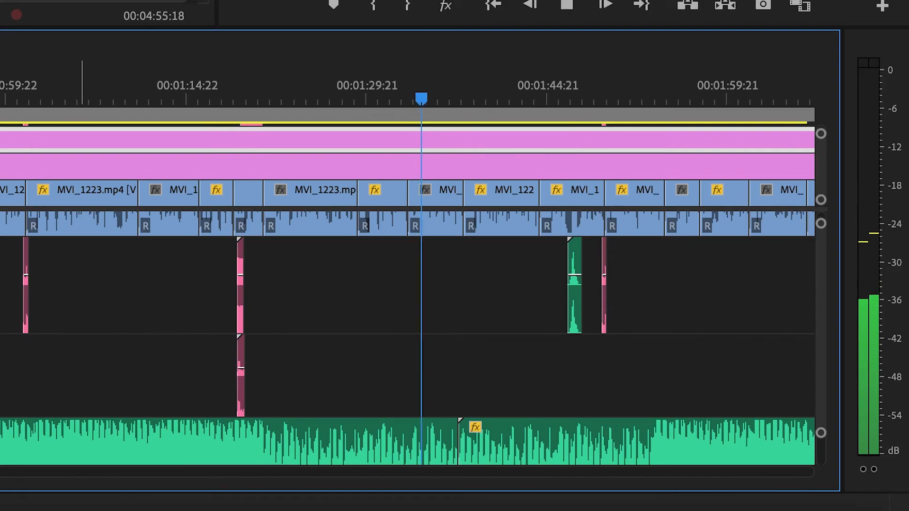
scroll(3, 329, down, 4)
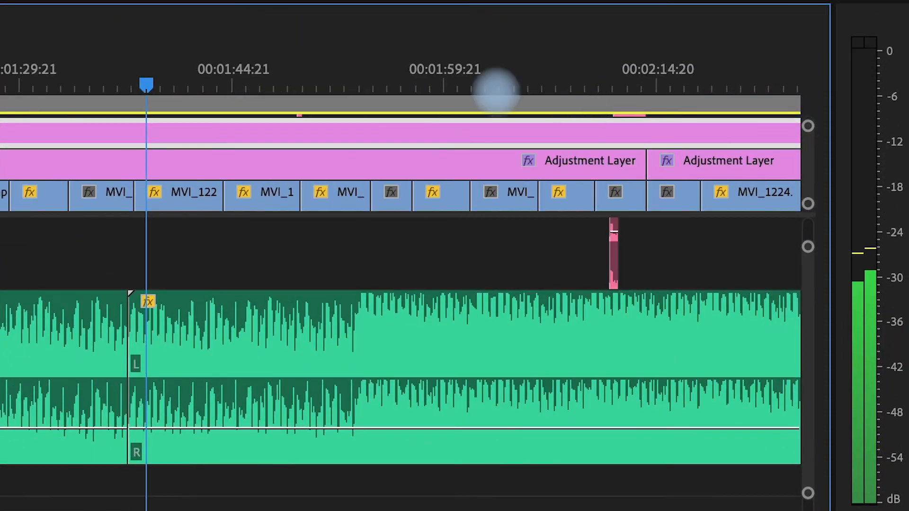
key(minus)
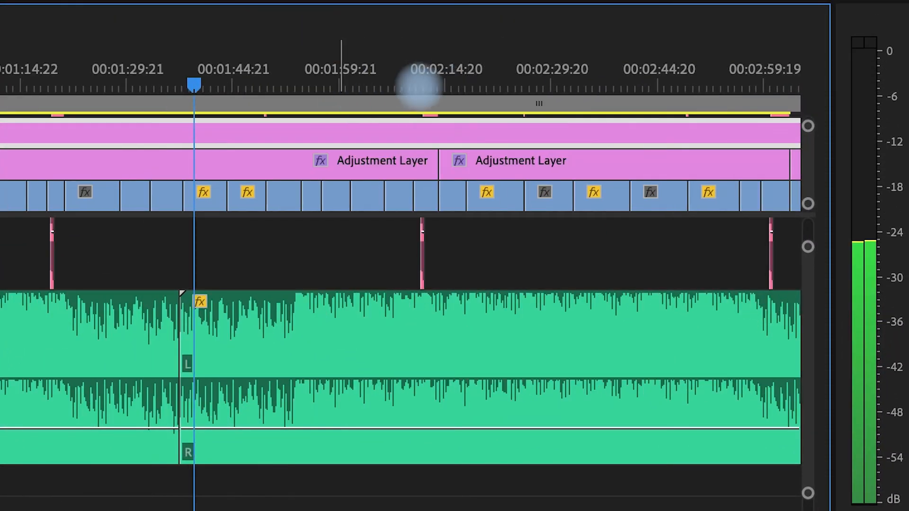
Step: Play the Audio 4 music from about 00:02:22 and examine its waveform over that part of the sequence
click(505, 83)
key(equal)
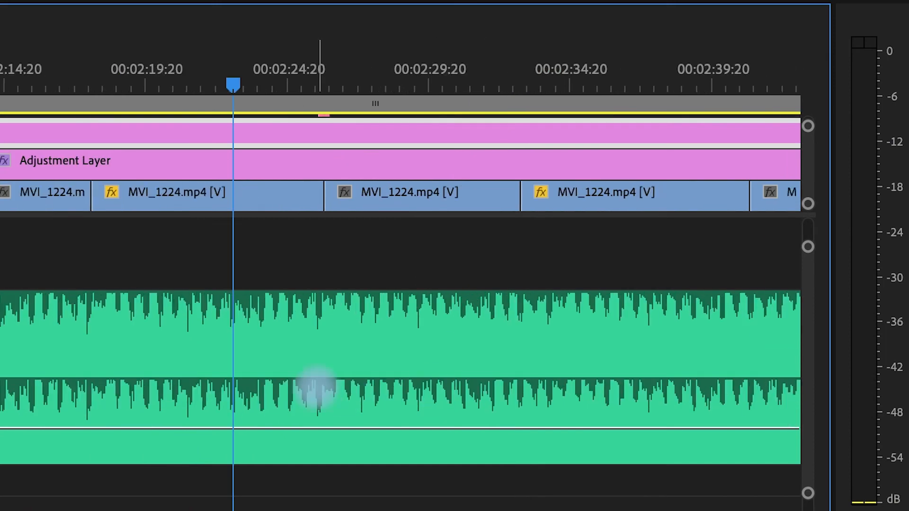
scroll(315, 387, down, 3)
key(space)
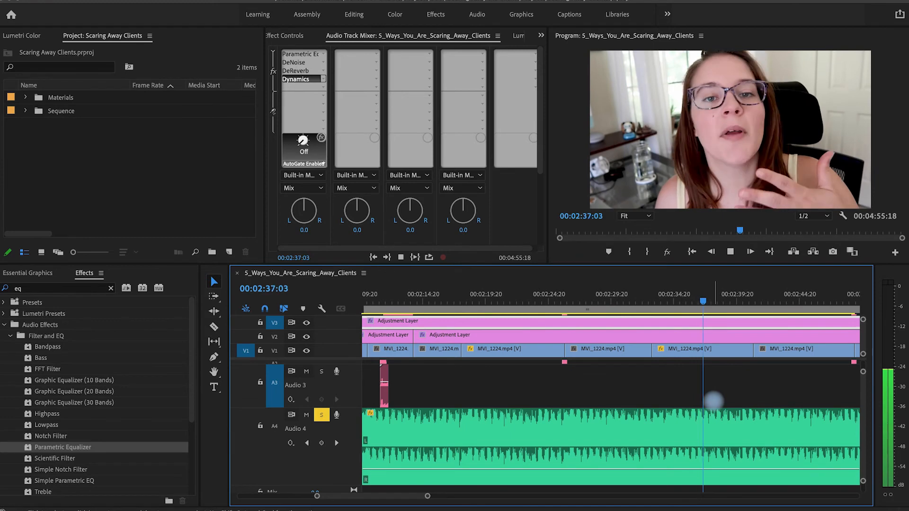
key(minus)
key(minus)
key(equal)
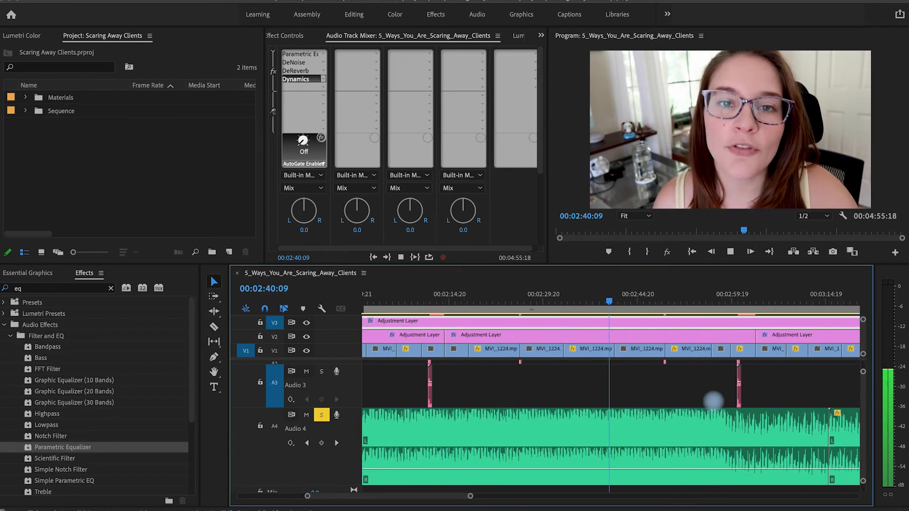